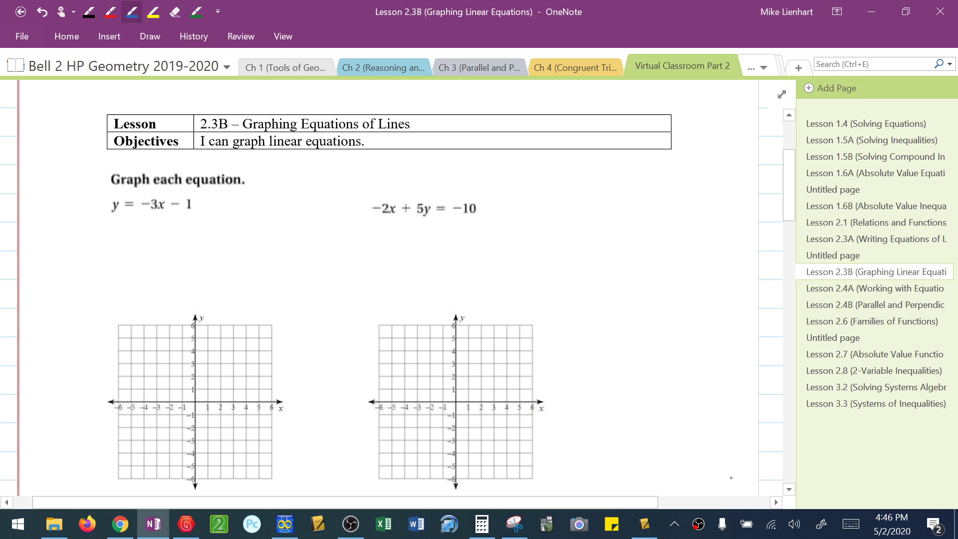
In red pen, write 'Slope-Intercept Form' beside the Objectives row with 'y = mx + b' beneath it
{"action": "left_click", "coordinate": [111, 11]}
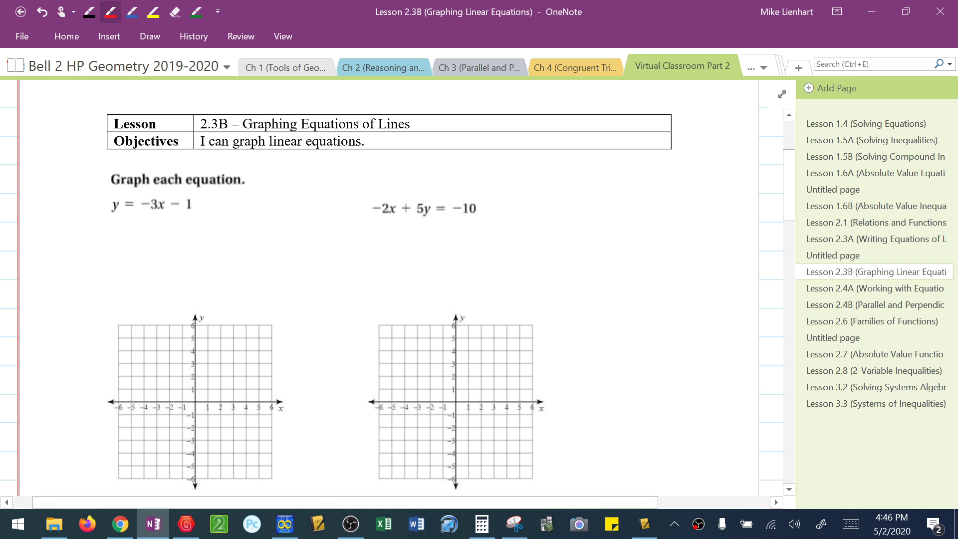
{"action": "left_click_drag", "start_coordinate": [505, 140], "coordinate": [499, 146]}
{"action": "mouse_move", "coordinate": [511, 138]}
{"action": "left_mouse_down"}
{"action": "mouse_move", "coordinate": [510, 147]}
{"action": "mouse_move", "coordinate": [591, 142]}
{"action": "left_mouse_up"}
{"action": "left_click", "coordinate": [577, 144]}
{"action": "left_click_drag", "start_coordinate": [589, 139], "coordinate": [608, 148]}
{"action": "left_click_drag", "start_coordinate": [610, 147], "coordinate": [647, 148]}
{"action": "mouse_move", "coordinate": [654, 136]}
{"action": "left_mouse_down"}
{"action": "mouse_move", "coordinate": [652, 147]}
{"action": "mouse_move", "coordinate": [665, 146]}
{"action": "left_mouse_up"}
{"action": "left_click_drag", "start_coordinate": [667, 142], "coordinate": [715, 144]}
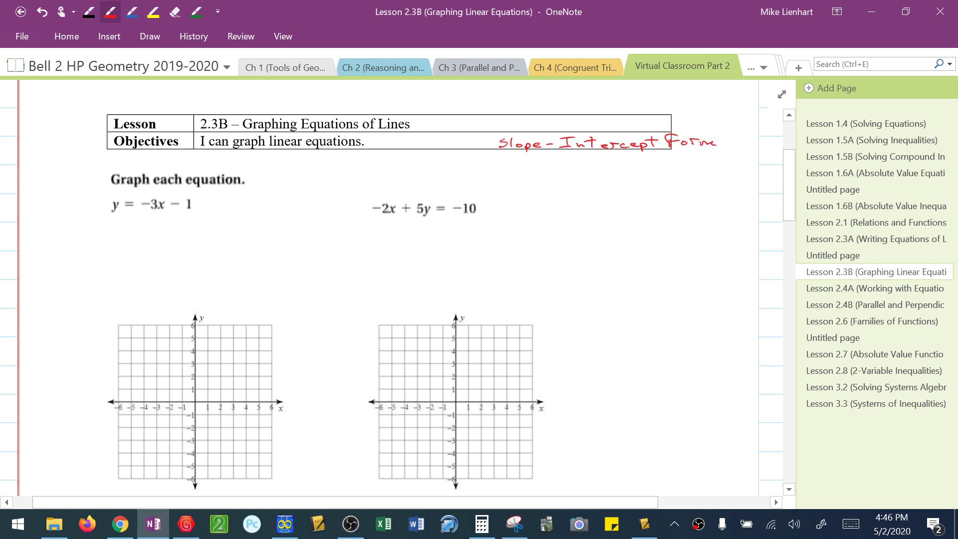
{"action": "mouse_move", "coordinate": [556, 162]}
{"action": "left_mouse_down"}
{"action": "mouse_move", "coordinate": [564, 172]}
{"action": "mouse_move", "coordinate": [585, 162]}
{"action": "left_mouse_up"}
{"action": "mouse_move", "coordinate": [576, 167]}
{"action": "left_mouse_down"}
{"action": "mouse_move", "coordinate": [662, 165]}
{"action": "mouse_move", "coordinate": [654, 165]}
{"action": "left_mouse_up"}
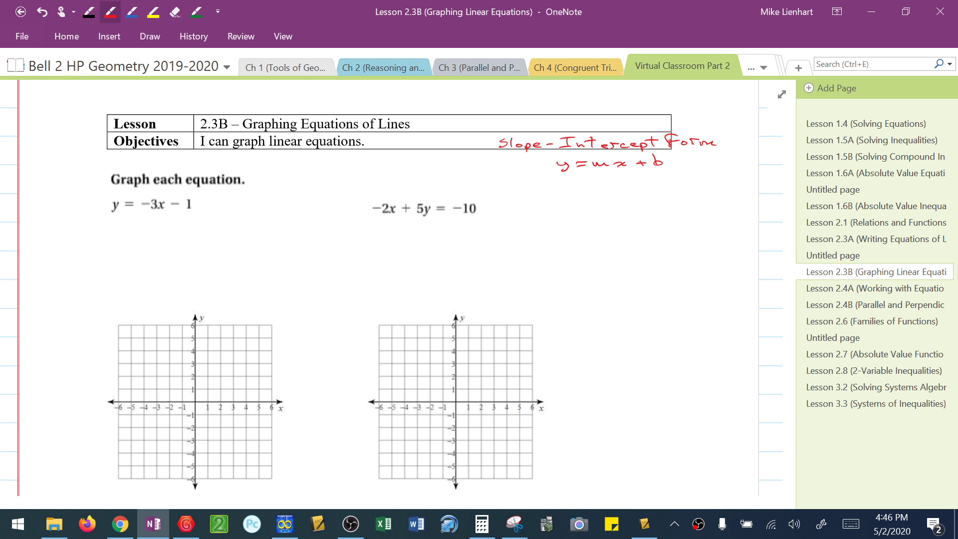
In blue ink, circle the b and double-underline the m in y = mx + b
{"action": "left_click", "coordinate": [132, 11]}
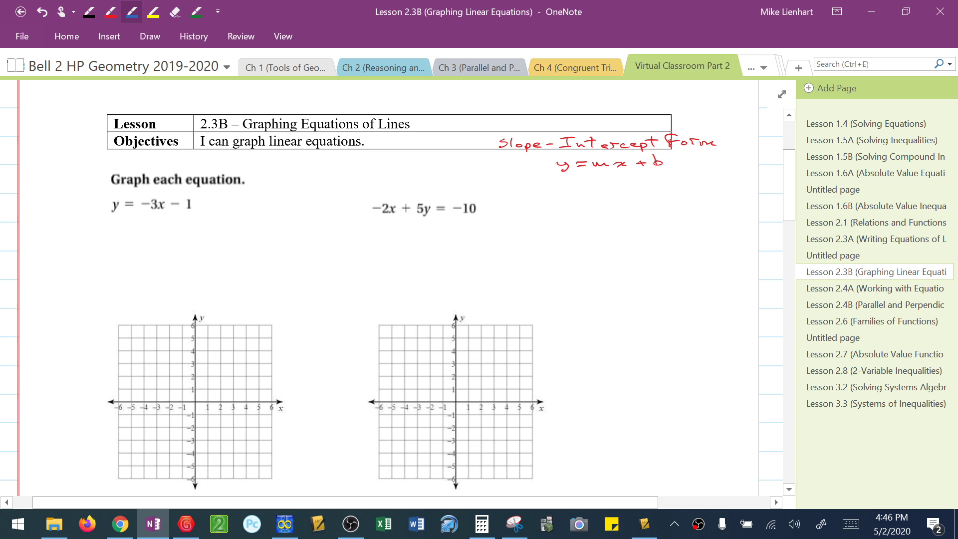
{"action": "left_click_drag", "start_coordinate": [658, 151], "coordinate": [661, 153]}
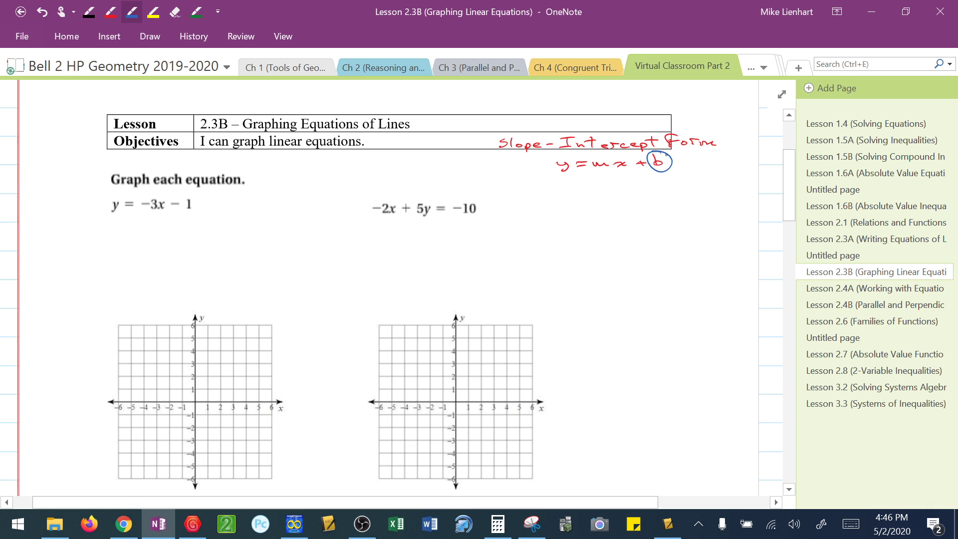
{"action": "left_click_drag", "start_coordinate": [592, 171], "coordinate": [606, 171]}
{"action": "left_click_drag", "start_coordinate": [592, 175], "coordinate": [606, 174]}
In red, circle the −1 in y = −3x − 1, plot (0, −1), and write m = −3/1
{"action": "left_click", "coordinate": [111, 11]}
{"action": "mouse_move", "coordinate": [181, 197]}
{"action": "left_mouse_down"}
{"action": "mouse_move", "coordinate": [173, 201]}
{"action": "mouse_move", "coordinate": [189, 195]}
{"action": "left_mouse_up"}
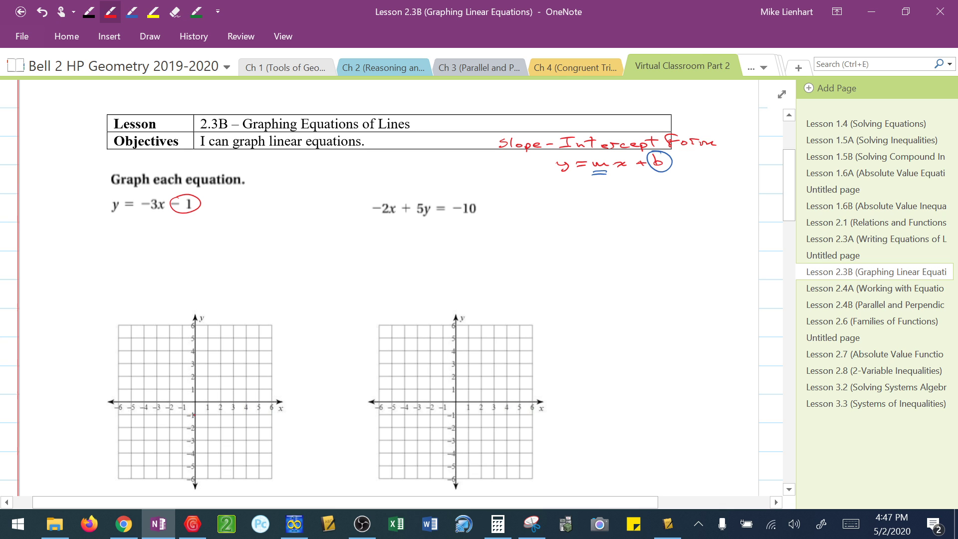
{"action": "left_click_drag", "start_coordinate": [193, 415], "coordinate": [195, 414]}
{"action": "left_click_drag", "start_coordinate": [129, 235], "coordinate": [154, 233]}
{"action": "left_click_drag", "start_coordinate": [147, 238], "coordinate": [182, 235]}
Write 'or 3/−1' after the slope and plot (1, −4), (−1, 2) and (−2, 5) in red
{"action": "scroll", "coordinate": [399, 288], "scroll_direction": "down", "scroll_amount": 3}
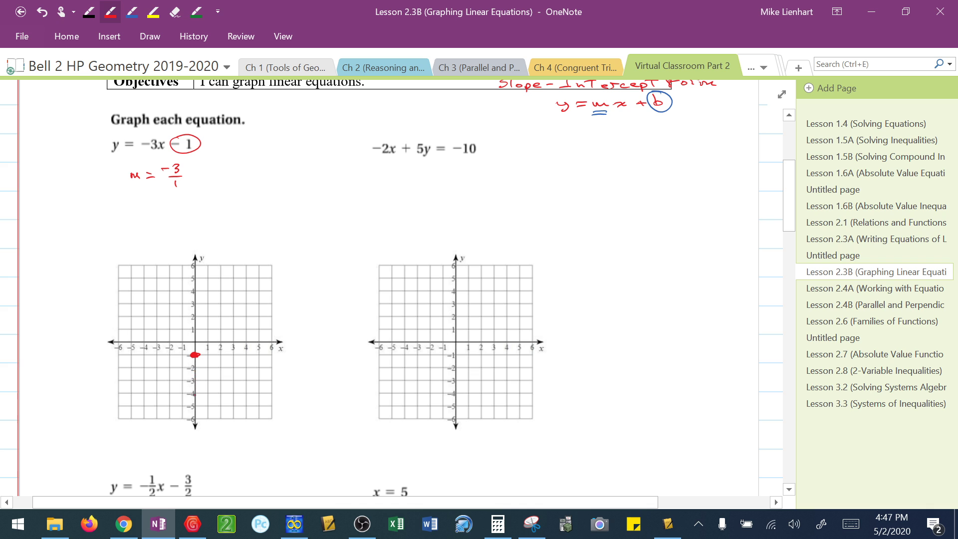
{"action": "left_click_drag", "start_coordinate": [205, 394], "coordinate": [208, 393]}
{"action": "mouse_move", "coordinate": [198, 173]}
{"action": "left_mouse_down"}
{"action": "mouse_move", "coordinate": [233, 175]}
{"action": "mouse_move", "coordinate": [222, 183]}
{"action": "left_mouse_up"}
{"action": "left_click_drag", "start_coordinate": [227, 179], "coordinate": [228, 184]}
{"action": "left_click_drag", "start_coordinate": [180, 316], "coordinate": [185, 317]}
{"action": "left_click_drag", "start_coordinate": [166, 277], "coordinate": [167, 278]}
Draw a blue line through the first grid's points with an arrowhead on the top end
{"action": "left_click", "coordinate": [131, 11]}
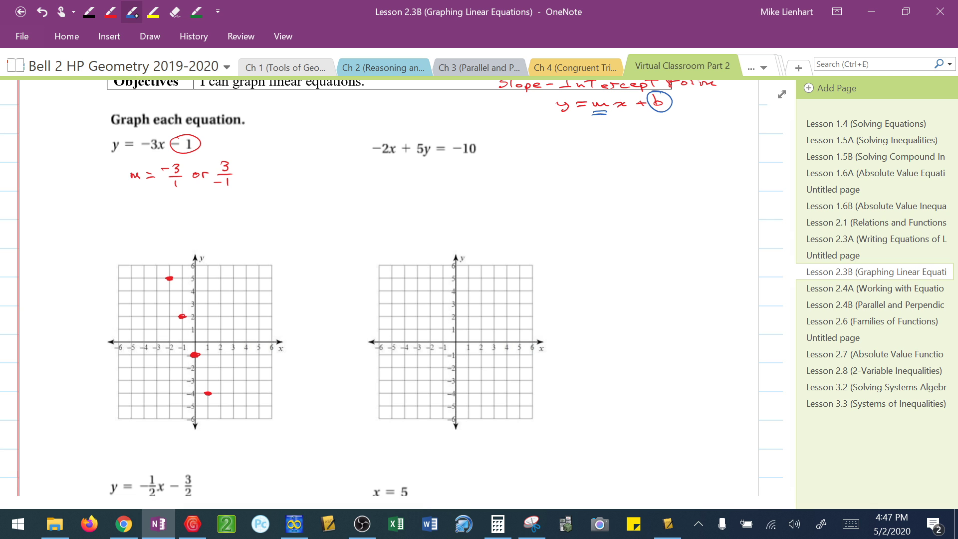
{"action": "mouse_move", "coordinate": [157, 249]}
{"action": "left_mouse_down"}
{"action": "mouse_move", "coordinate": [227, 435]}
{"action": "mouse_move", "coordinate": [230, 423]}
{"action": "left_mouse_up"}
{"action": "left_click_drag", "start_coordinate": [155, 258], "coordinate": [166, 252]}
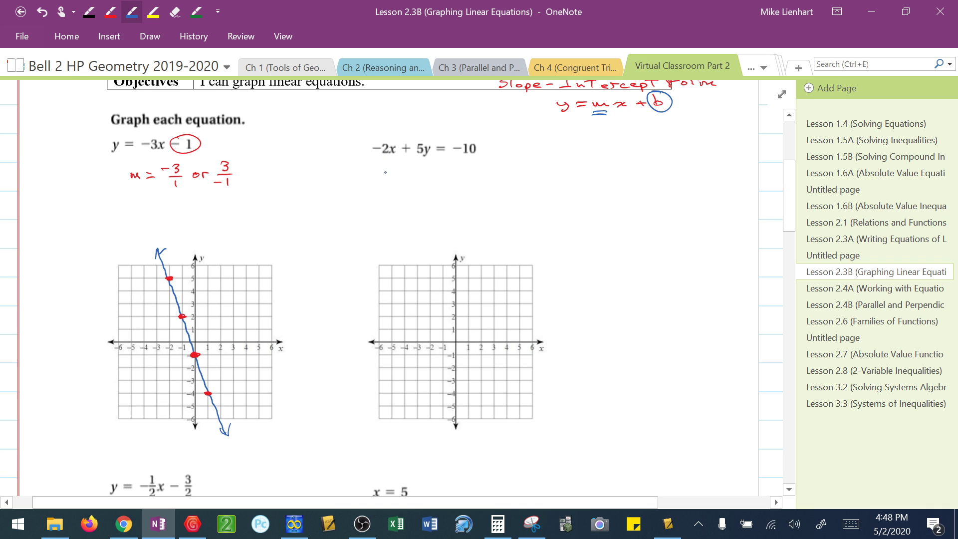
In blue ink, write 5y = 2x − 10 and then y = 2/5x − 2 beneath it
{"action": "left_click_drag", "start_coordinate": [385, 173], "coordinate": [393, 170]}
{"action": "left_click_drag", "start_coordinate": [395, 175], "coordinate": [397, 186]}
{"action": "mouse_move", "coordinate": [409, 176]}
{"action": "left_mouse_down"}
{"action": "mouse_move", "coordinate": [472, 178]}
{"action": "mouse_move", "coordinate": [483, 169]}
{"action": "left_mouse_up"}
{"action": "mouse_move", "coordinate": [387, 209]}
{"action": "left_mouse_down"}
{"action": "mouse_move", "coordinate": [398, 208]}
{"action": "mouse_move", "coordinate": [390, 219]}
{"action": "left_mouse_up"}
{"action": "left_click_drag", "start_coordinate": [406, 207], "coordinate": [437, 208]}
{"action": "mouse_move", "coordinate": [428, 211]}
{"action": "left_mouse_down"}
{"action": "mouse_move", "coordinate": [443, 210]}
{"action": "mouse_move", "coordinate": [433, 219]}
{"action": "mouse_move", "coordinate": [455, 210]}
{"action": "left_mouse_up"}
{"action": "mouse_move", "coordinate": [462, 204]}
{"action": "left_mouse_down"}
{"action": "mouse_move", "coordinate": [451, 213]}
{"action": "mouse_move", "coordinate": [498, 211]}
{"action": "left_mouse_up"}
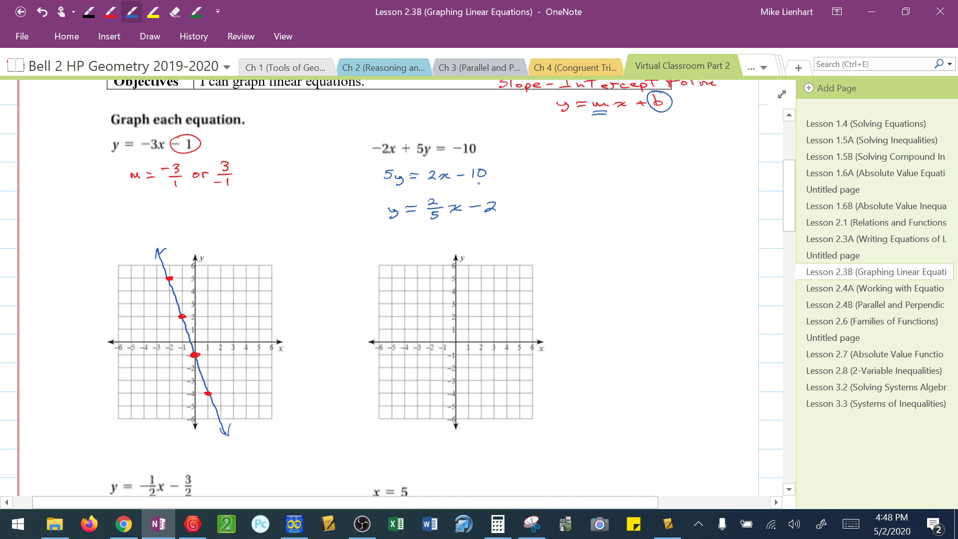
Plot (0, −2), (5, 0), (−5, −4) and note slope −2/−5 in red, then draw the blue line
{"action": "left_click", "coordinate": [110, 11]}
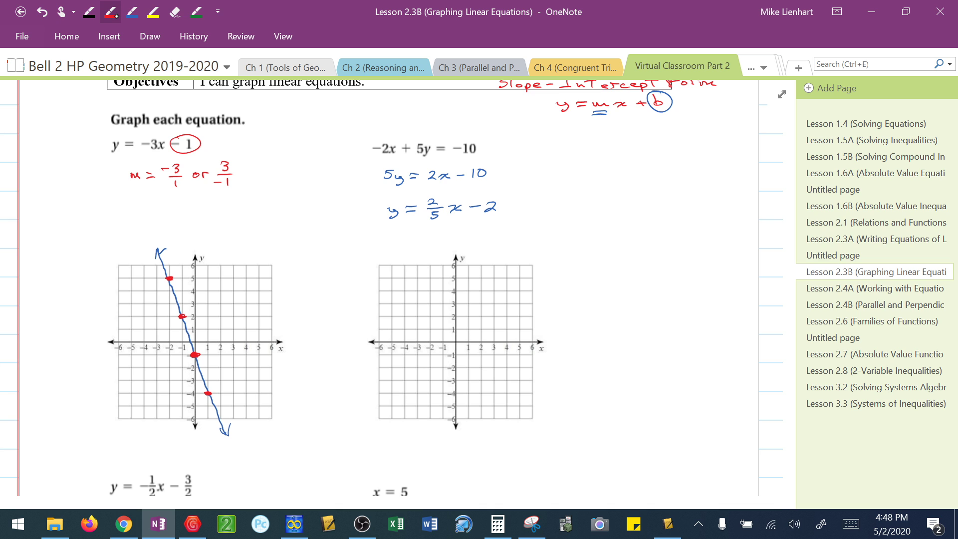
{"action": "left_click", "coordinate": [457, 369]}
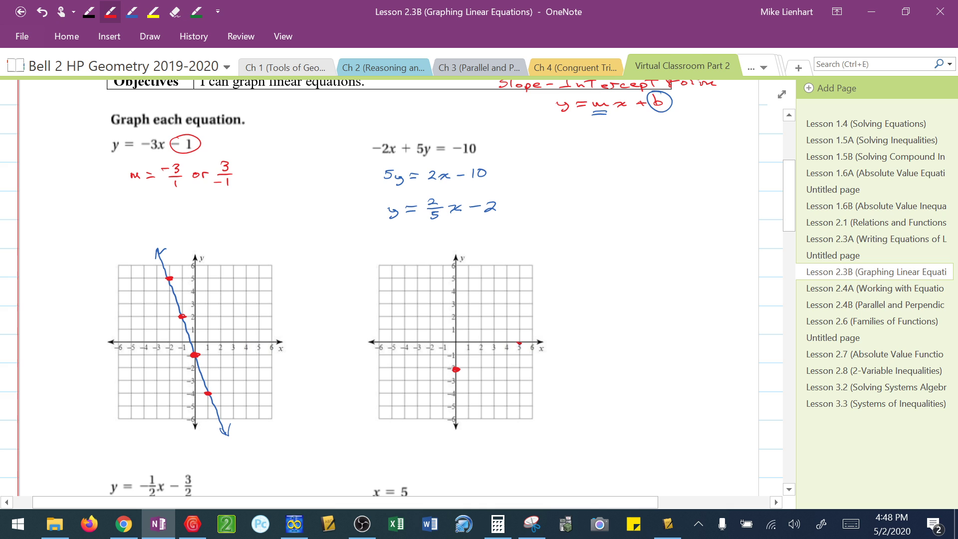
{"action": "left_click_drag", "start_coordinate": [518, 344], "coordinate": [523, 342]}
{"action": "mouse_move", "coordinate": [438, 231]}
{"action": "left_mouse_down"}
{"action": "mouse_move", "coordinate": [450, 242]}
{"action": "mouse_move", "coordinate": [439, 254]}
{"action": "left_mouse_up"}
{"action": "left_click_drag", "start_coordinate": [395, 392], "coordinate": [395, 392]}
{"action": "left_click", "coordinate": [131, 11]}
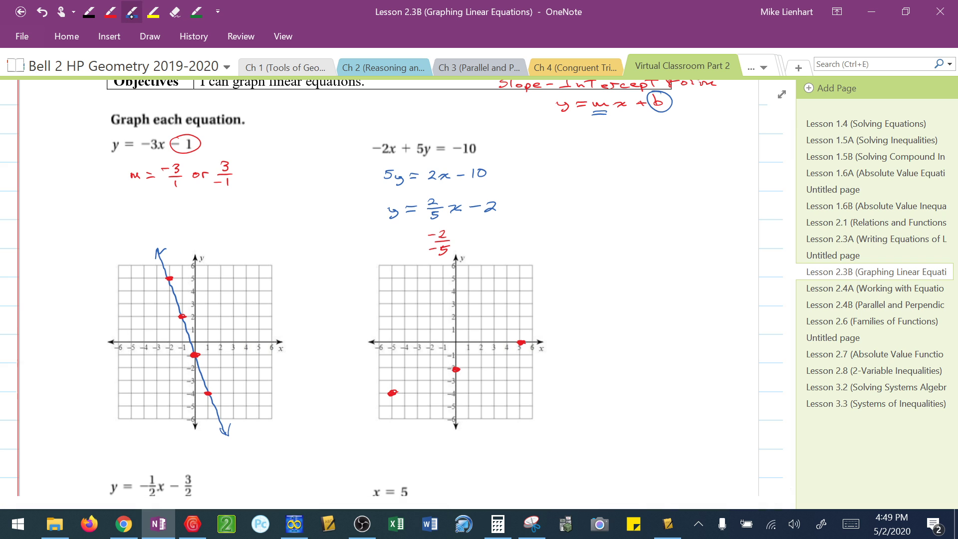
{"action": "mouse_move", "coordinate": [354, 413]}
{"action": "left_mouse_down"}
{"action": "mouse_move", "coordinate": [557, 320]}
{"action": "mouse_move", "coordinate": [368, 411]}
{"action": "left_mouse_up"}
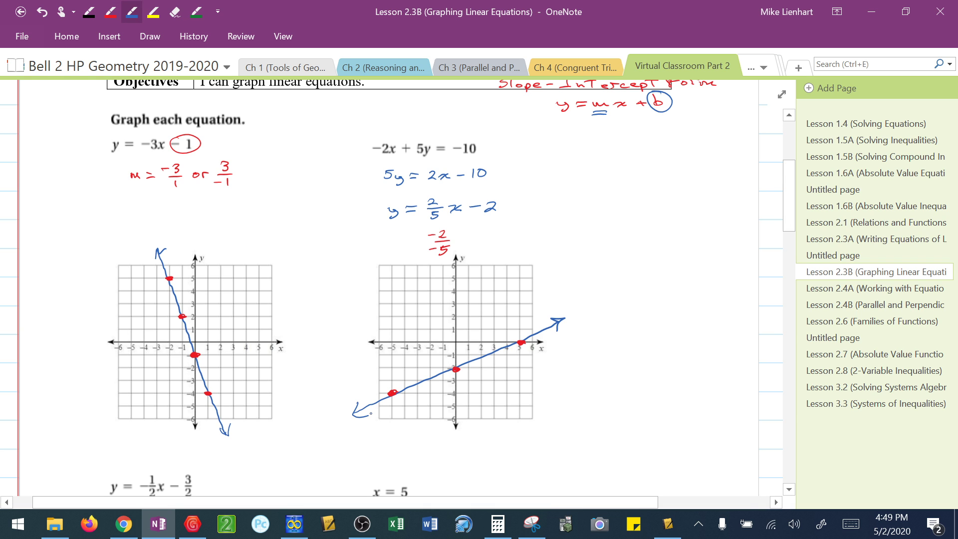
In red, write m = −1/2 or 1/−2 and mark the y-intercept −3/2 on the left grid
{"action": "scroll", "coordinate": [371, 413], "scroll_direction": "down", "scroll_amount": 8}
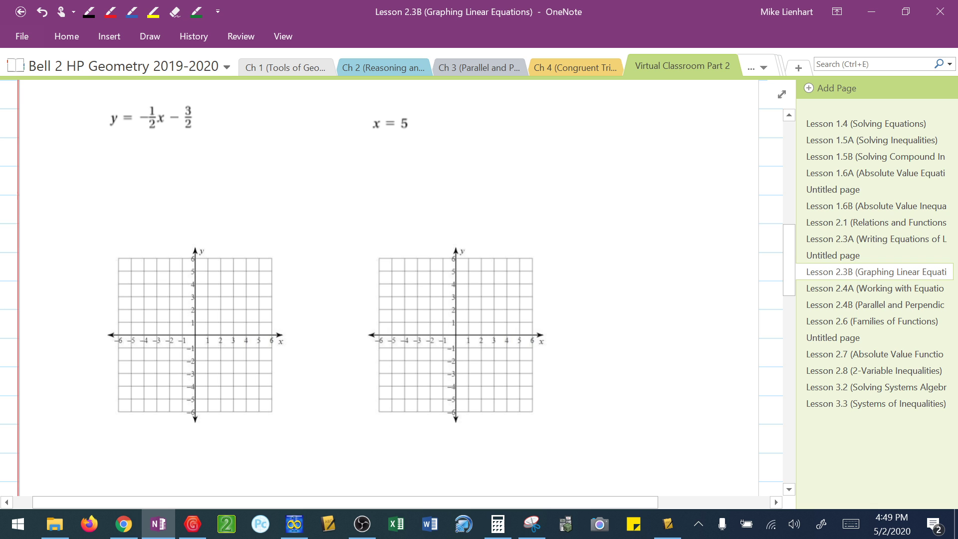
{"action": "left_click", "coordinate": [111, 12]}
{"action": "left_click_drag", "start_coordinate": [128, 158], "coordinate": [157, 156]}
{"action": "left_click_drag", "start_coordinate": [146, 161], "coordinate": [180, 153]}
{"action": "mouse_move", "coordinate": [173, 157]}
{"action": "left_mouse_down"}
{"action": "mouse_move", "coordinate": [184, 156]}
{"action": "mouse_move", "coordinate": [182, 166]}
{"action": "left_mouse_up"}
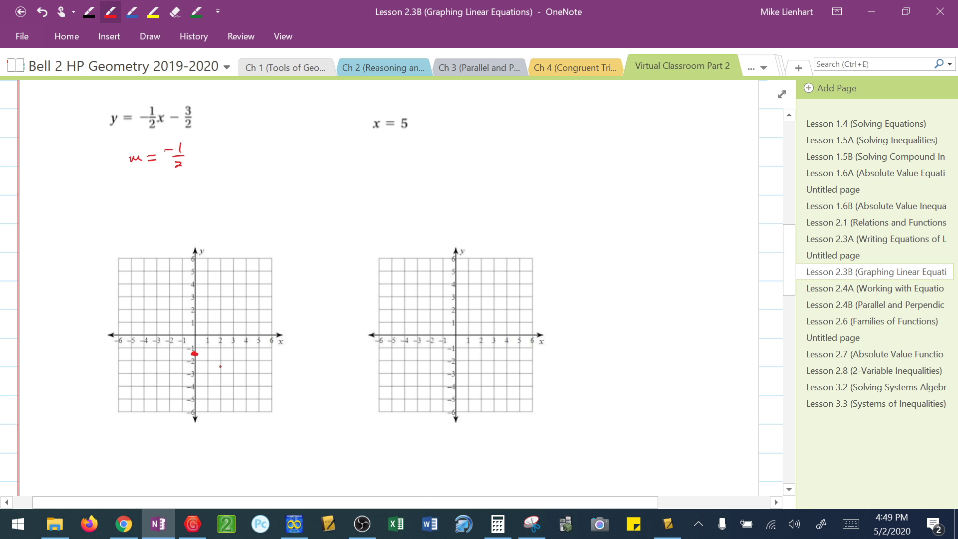
{"action": "left_click_drag", "start_coordinate": [218, 367], "coordinate": [220, 370]}
{"action": "left_click_drag", "start_coordinate": [194, 158], "coordinate": [232, 151]}
{"action": "mouse_move", "coordinate": [224, 155]}
{"action": "left_mouse_down"}
{"action": "mouse_move", "coordinate": [237, 153]}
{"action": "mouse_move", "coordinate": [222, 167]}
{"action": "left_mouse_up"}
{"action": "left_click_drag", "start_coordinate": [227, 164], "coordinate": [235, 170]}
Plot (−4, 1) and draw the blue line through the points with an arrowhead on the left end
{"action": "left_click_drag", "start_coordinate": [142, 329], "coordinate": [147, 327]}
{"action": "left_click", "coordinate": [132, 11]}
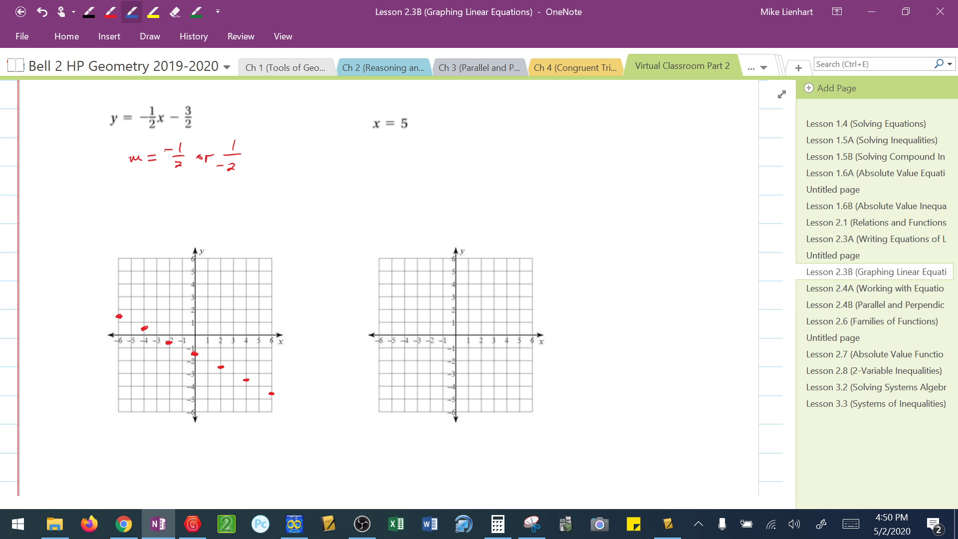
{"action": "mouse_move", "coordinate": [90, 302]}
{"action": "left_mouse_down"}
{"action": "mouse_move", "coordinate": [304, 410]}
{"action": "mouse_move", "coordinate": [297, 417]}
{"action": "left_mouse_up"}
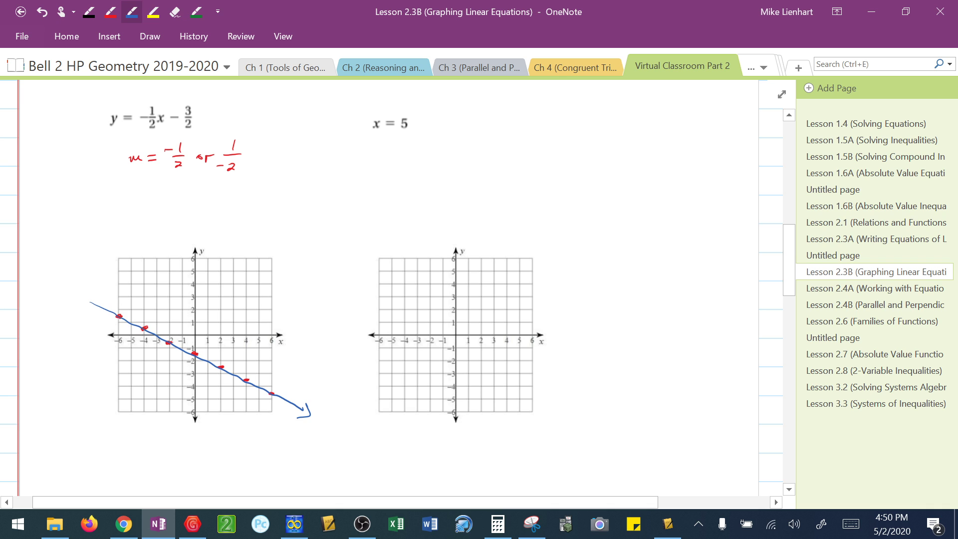
{"action": "left_click_drag", "start_coordinate": [100, 299], "coordinate": [95, 316]}
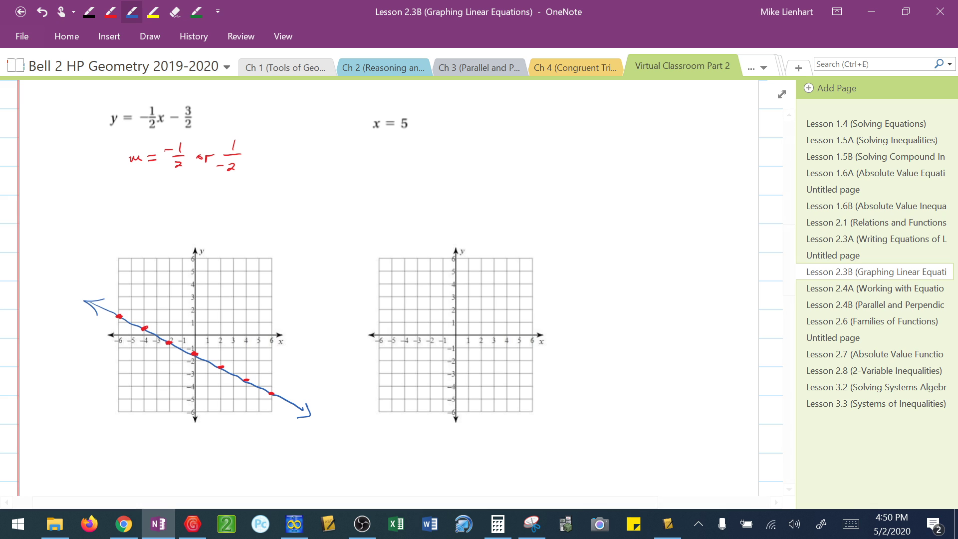
Highlight the equation x = 5 in yellow
{"action": "left_click", "coordinate": [153, 11]}
{"action": "left_click_drag", "start_coordinate": [370, 113], "coordinate": [381, 133]}
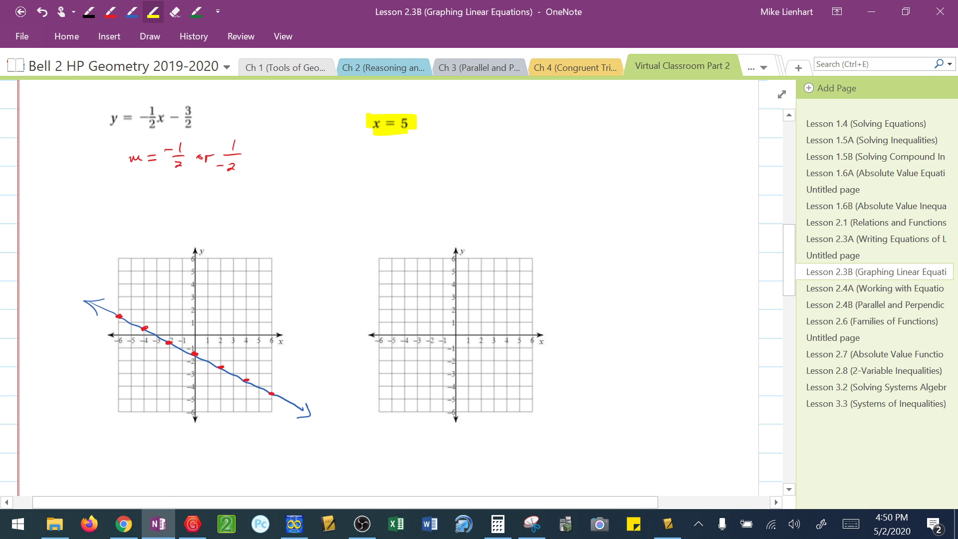
{"action": "left_click", "coordinate": [132, 11]}
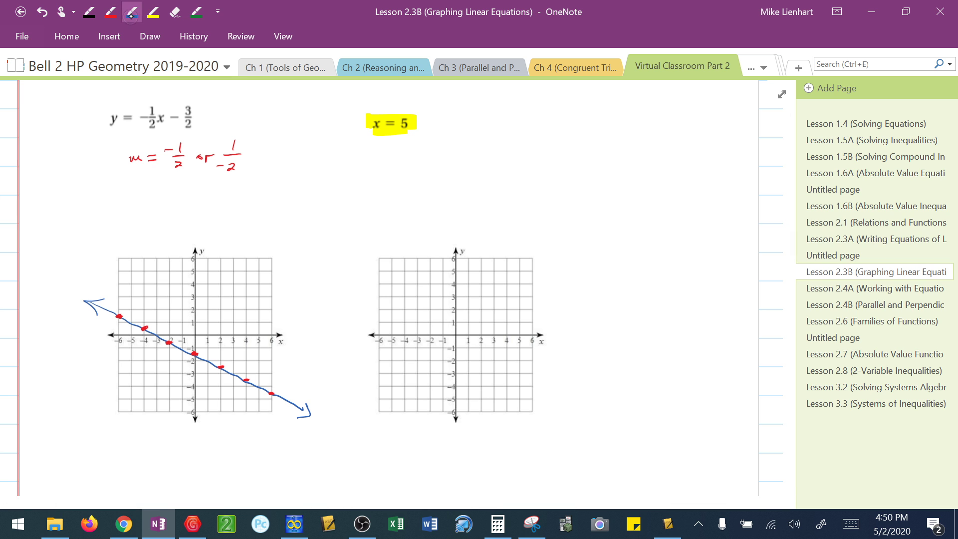
Mark x = 5 on the right grid's x-axis in red and draw a vertical blue line with arrowhead through it
{"action": "left_click", "coordinate": [110, 11]}
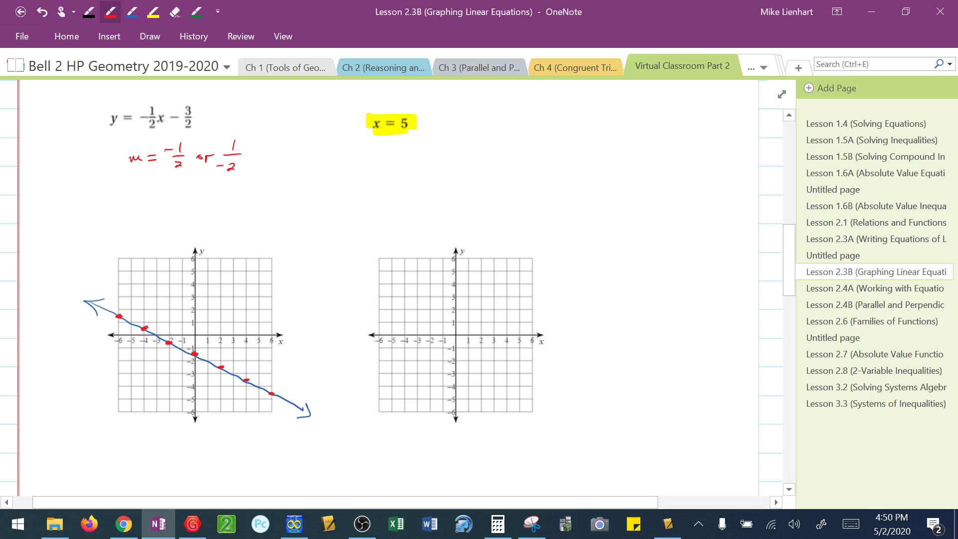
{"action": "left_click_drag", "start_coordinate": [517, 334], "coordinate": [523, 336]}
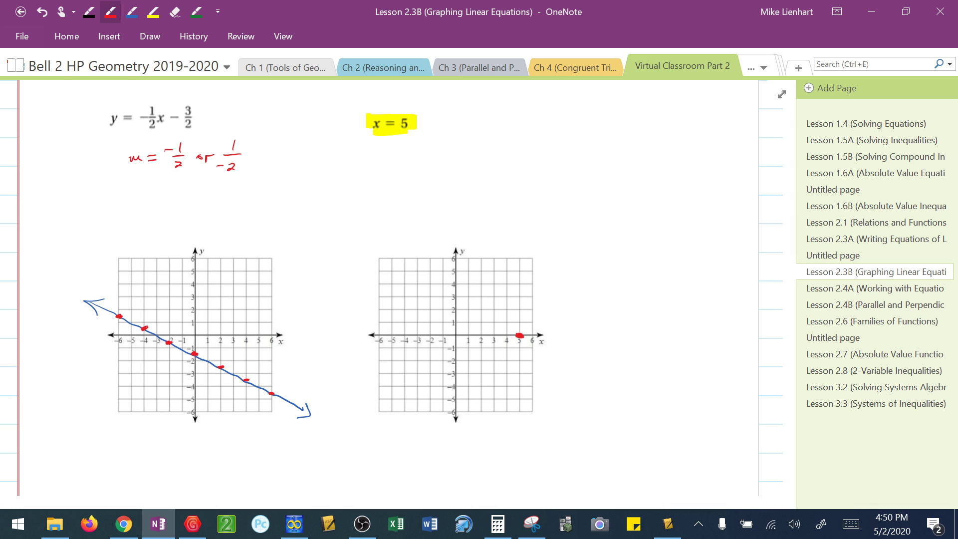
{"action": "left_click", "coordinate": [132, 12]}
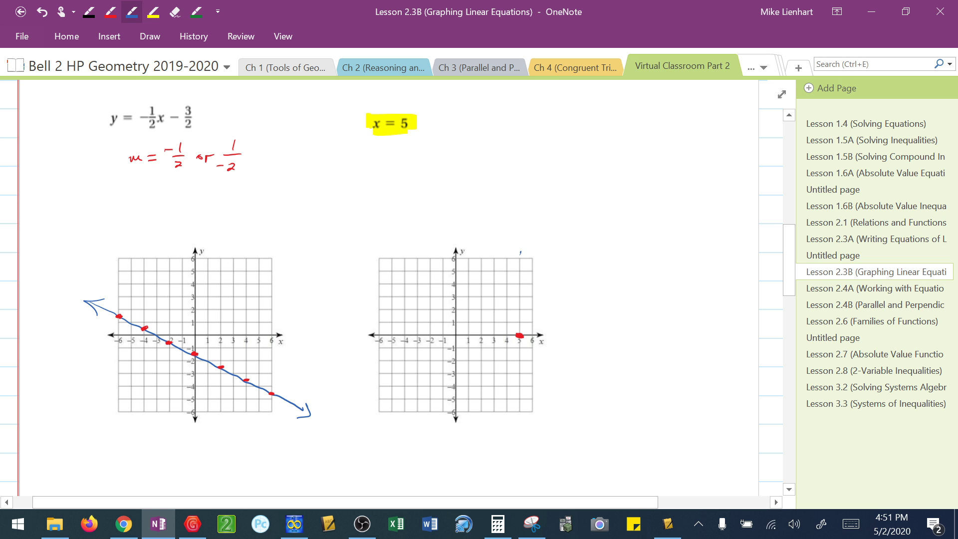
{"action": "mouse_move", "coordinate": [520, 253]}
{"action": "left_mouse_down"}
{"action": "mouse_move", "coordinate": [518, 413]}
{"action": "mouse_move", "coordinate": [527, 410]}
{"action": "left_mouse_up"}
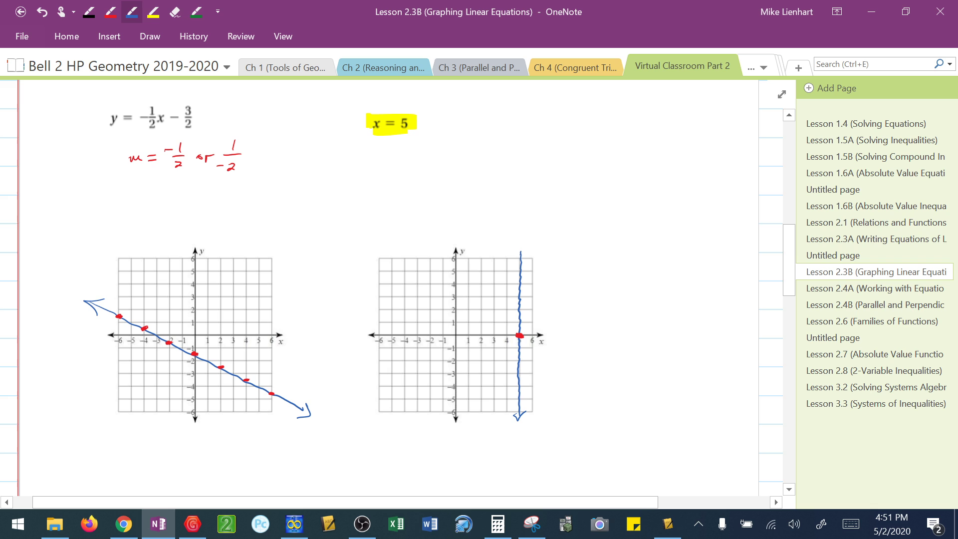
{"action": "left_click_drag", "start_coordinate": [515, 257], "coordinate": [528, 251]}
{"action": "left_click", "coordinate": [111, 11]}
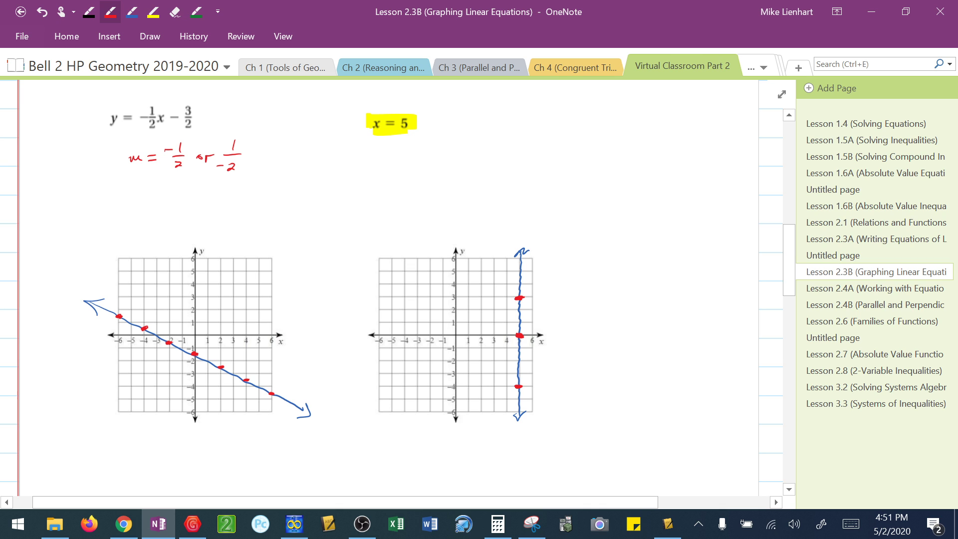
Scroll down to 2/3x + y/3 = −1/3 and 2.4 = −3.6x − 0.4y with their empty grids
{"action": "scroll", "coordinate": [389, 288], "scroll_direction": "down", "scroll_amount": 10}
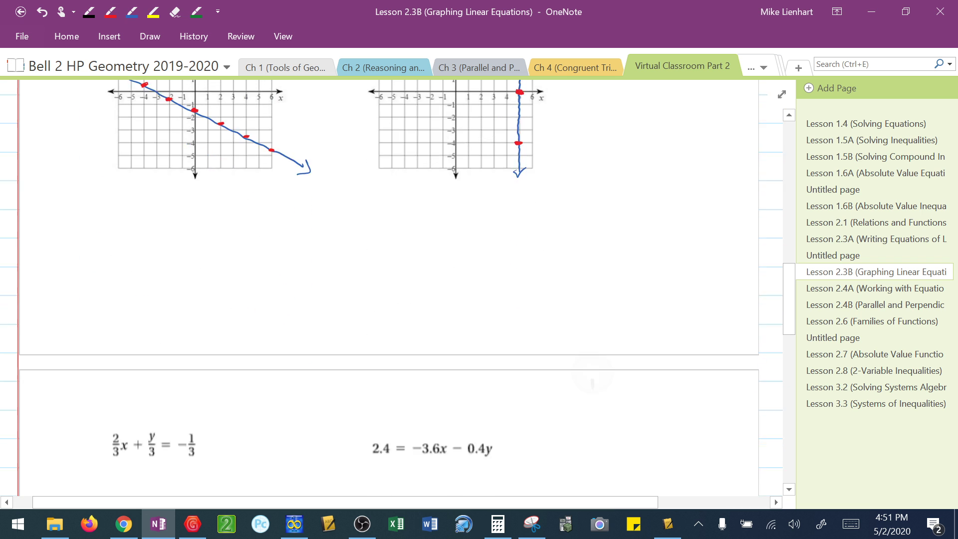
{"action": "scroll", "coordinate": [389, 287], "scroll_direction": "down", "scroll_amount": 3}
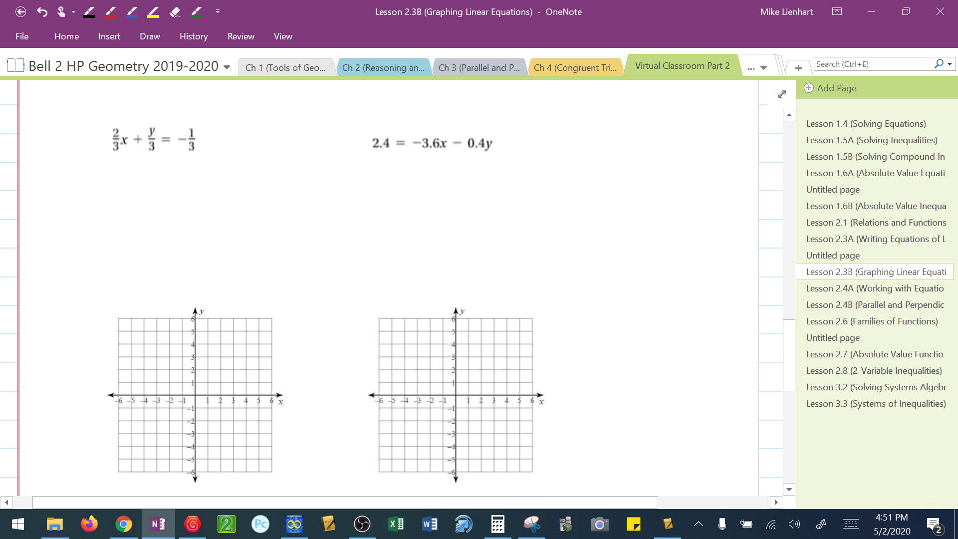
In red, bracket 2/3x + y/3 = −1/3 and write the multiplier 3 in front
{"action": "left_click", "coordinate": [110, 11]}
{"action": "left_click_drag", "start_coordinate": [109, 124], "coordinate": [112, 154]}
{"action": "left_click_drag", "start_coordinate": [198, 125], "coordinate": [206, 151]}
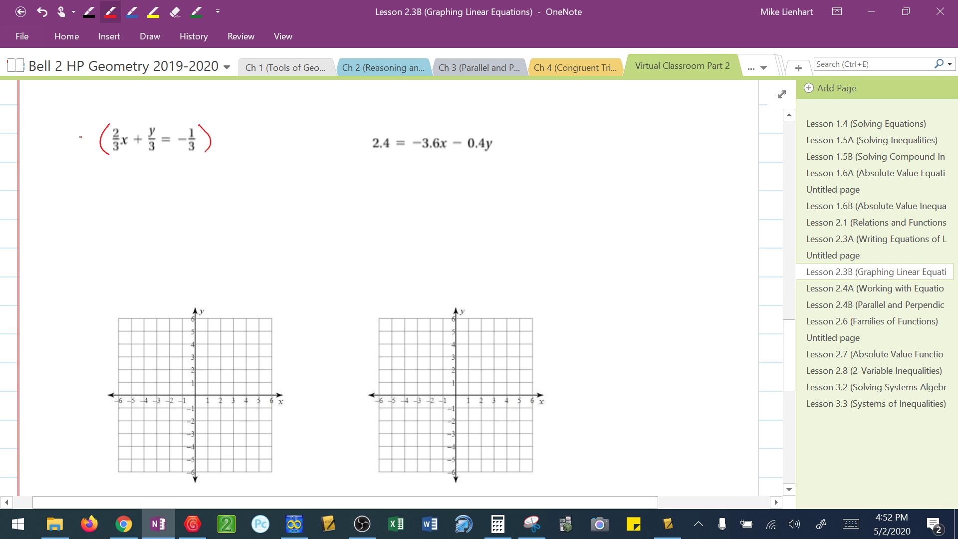
{"action": "left_click_drag", "start_coordinate": [79, 132], "coordinate": [78, 143]}
In blue, write 2x + y = −1 and then y = −2x − 1 below it
{"action": "left_click", "coordinate": [132, 11]}
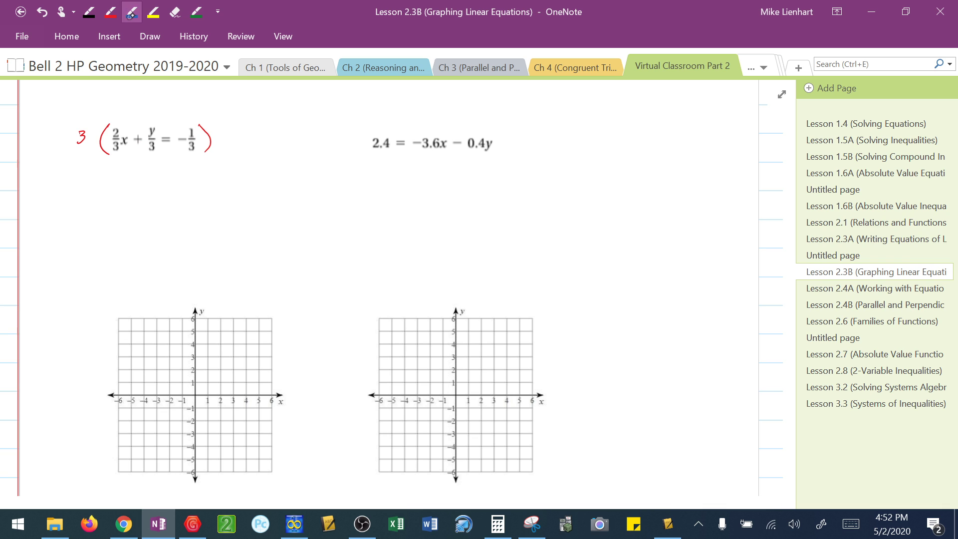
{"action": "mouse_move", "coordinate": [102, 175]}
{"action": "left_mouse_down"}
{"action": "mouse_move", "coordinate": [109, 185]}
{"action": "mouse_move", "coordinate": [141, 178]}
{"action": "mouse_move", "coordinate": [154, 192]}
{"action": "mouse_move", "coordinate": [175, 178]}
{"action": "mouse_move", "coordinate": [206, 183]}
{"action": "left_mouse_up"}
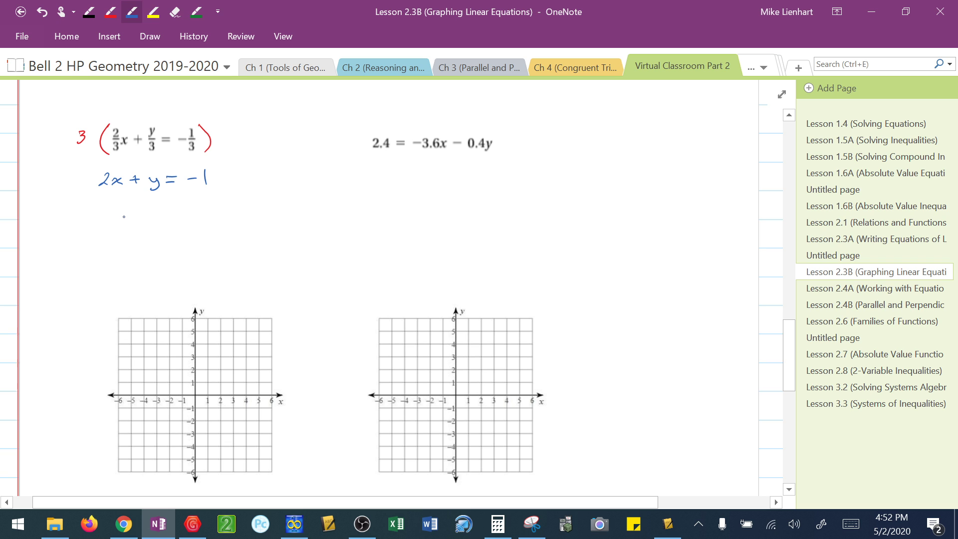
{"action": "mouse_move", "coordinate": [122, 215]}
{"action": "left_mouse_down"}
{"action": "mouse_move", "coordinate": [124, 229]}
{"action": "mouse_move", "coordinate": [149, 216]}
{"action": "left_mouse_up"}
{"action": "left_click_drag", "start_coordinate": [139, 223], "coordinate": [231, 221]}
{"action": "scroll", "coordinate": [398, 286], "scroll_direction": "down", "scroll_amount": 1}
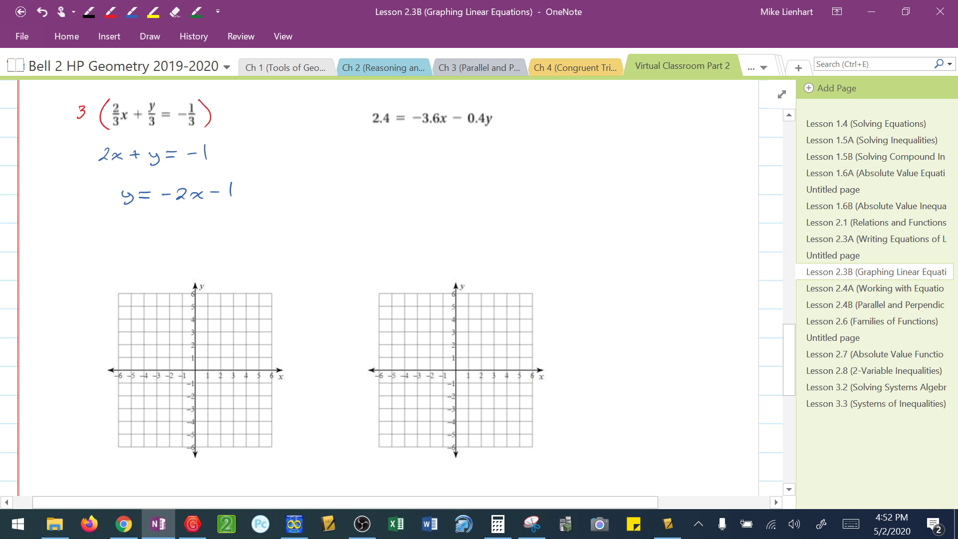
Write m = −2/1 or 2/−1, plot (0, −1), (1, −3), (−2, 3) in red, and draw the blue line
{"action": "left_click", "coordinate": [110, 11]}
{"action": "left_click_drag", "start_coordinate": [196, 381], "coordinate": [195, 383]}
{"action": "left_click_drag", "start_coordinate": [137, 234], "coordinate": [164, 229]}
{"action": "mouse_move", "coordinate": [154, 234]}
{"action": "left_mouse_down"}
{"action": "mouse_move", "coordinate": [195, 230]}
{"action": "mouse_move", "coordinate": [190, 244]}
{"action": "left_mouse_up"}
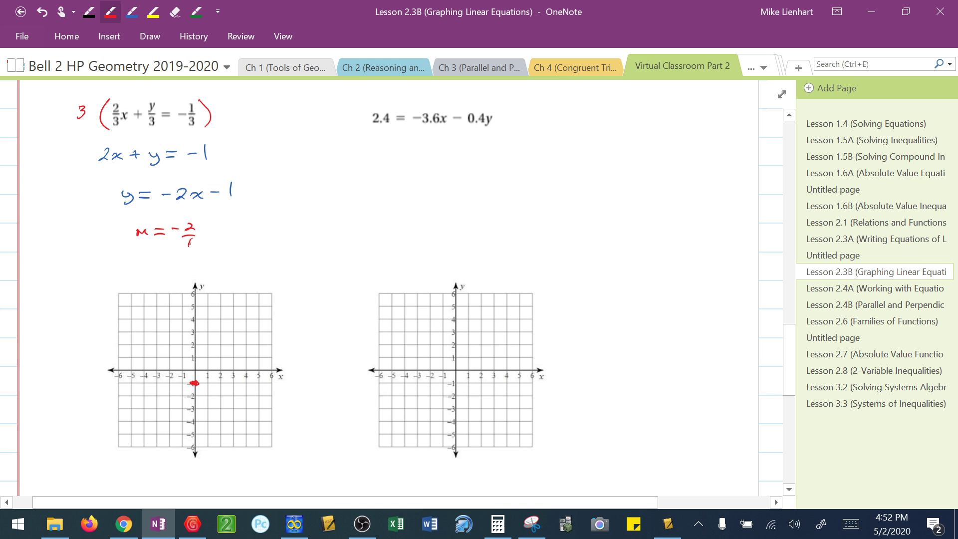
{"action": "left_click_drag", "start_coordinate": [205, 409], "coordinate": [219, 433]}
{"action": "mouse_move", "coordinate": [218, 233]}
{"action": "left_mouse_down"}
{"action": "mouse_move", "coordinate": [247, 227]}
{"action": "mouse_move", "coordinate": [238, 242]}
{"action": "mouse_move", "coordinate": [257, 233]}
{"action": "left_mouse_up"}
{"action": "left_click_drag", "start_coordinate": [231, 245], "coordinate": [248, 251]}
{"action": "left_click_drag", "start_coordinate": [169, 331], "coordinate": [159, 305]}
{"action": "left_click", "coordinate": [131, 11]}
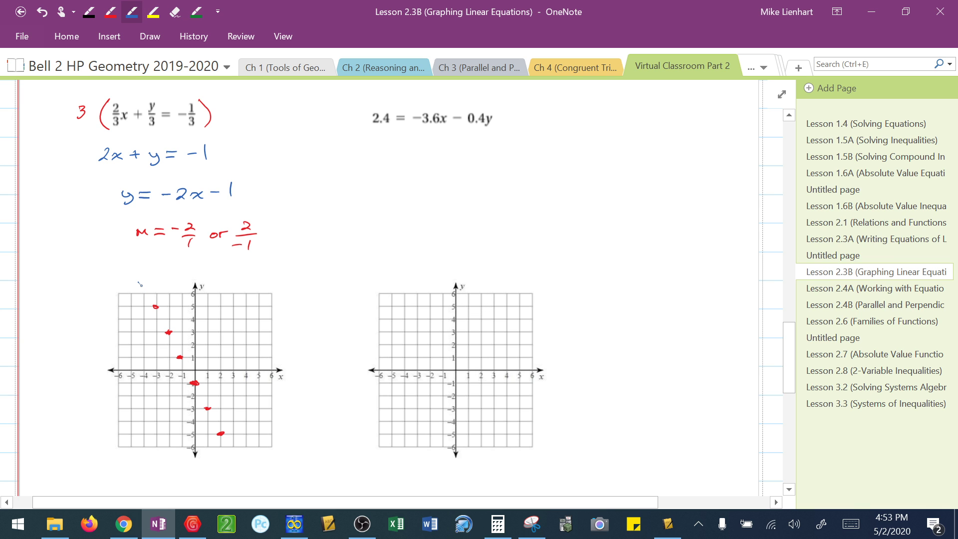
{"action": "mouse_move", "coordinate": [140, 284]}
{"action": "left_mouse_down"}
{"action": "mouse_move", "coordinate": [240, 462]}
{"action": "mouse_move", "coordinate": [242, 446]}
{"action": "mouse_move", "coordinate": [140, 281]}
{"action": "mouse_move", "coordinate": [146, 288]}
{"action": "left_mouse_up"}
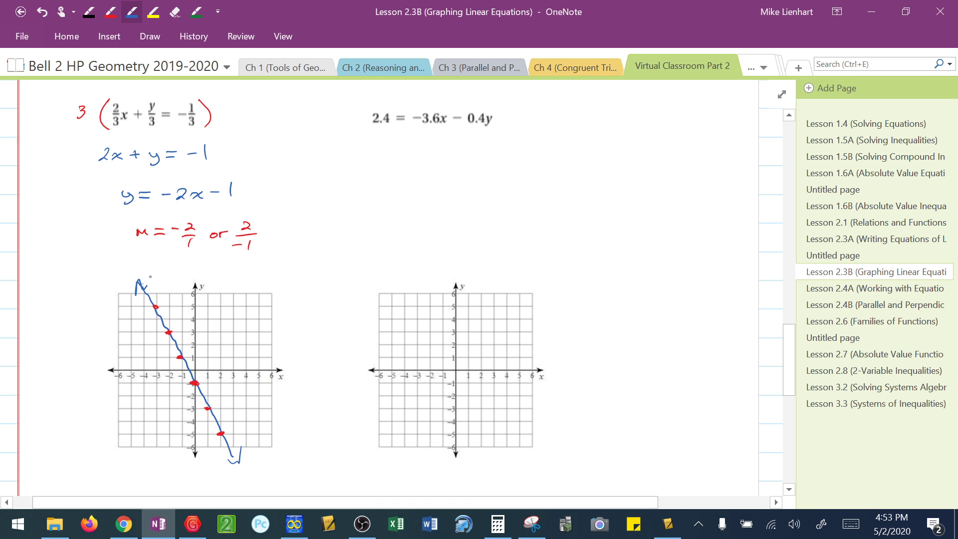
In red, bracket 2.4 = −3.6x − 0.4y and write the multiplier 10 in front
{"action": "left_click", "coordinate": [111, 11]}
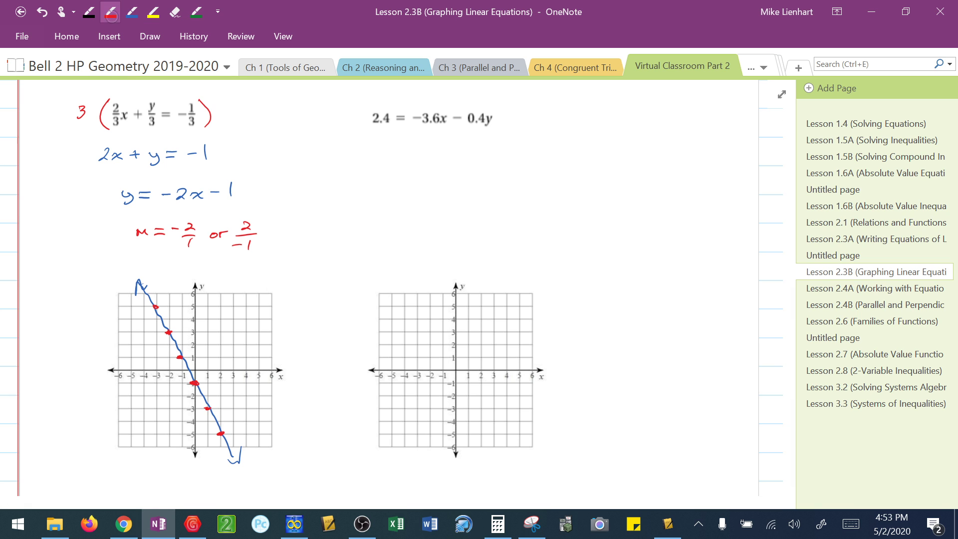
{"action": "left_click_drag", "start_coordinate": [373, 107], "coordinate": [375, 123]}
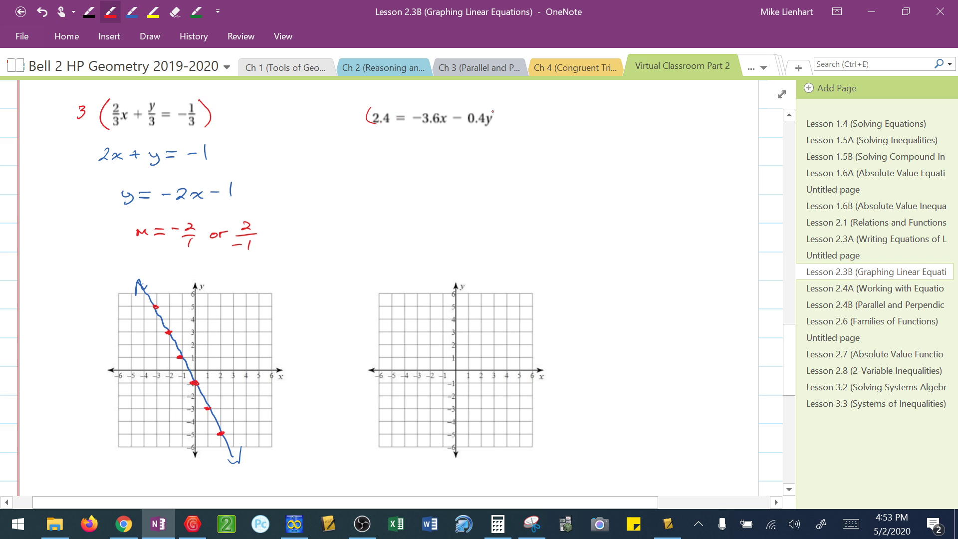
{"action": "left_click_drag", "start_coordinate": [493, 110], "coordinate": [501, 124]}
{"action": "mouse_move", "coordinate": [336, 114]}
{"action": "left_mouse_down"}
{"action": "mouse_move", "coordinate": [335, 123]}
{"action": "mouse_move", "coordinate": [350, 115]}
{"action": "left_mouse_up"}
In blue, write 24 = −36x − 4y beneath, erasing a misplaced x along the way
{"action": "left_click", "coordinate": [132, 11]}
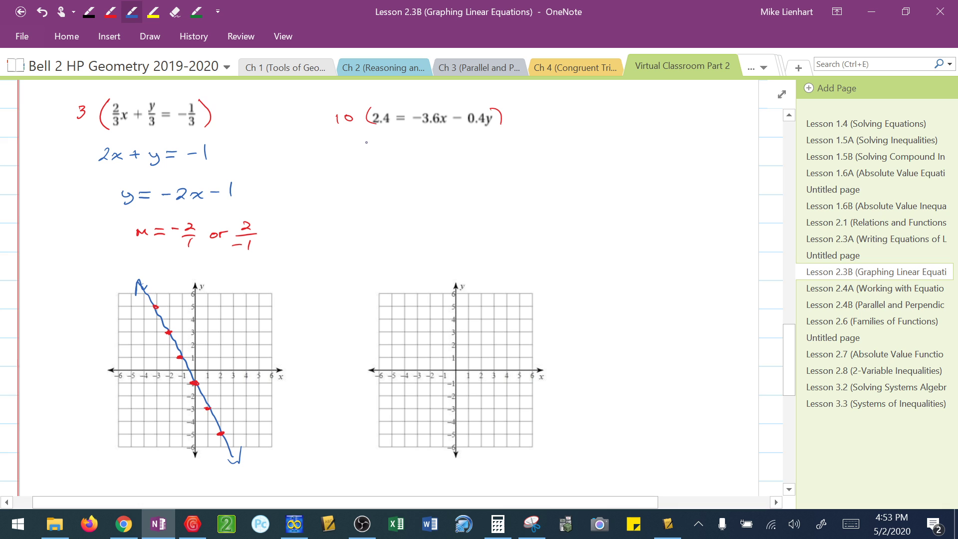
{"action": "left_click_drag", "start_coordinate": [365, 146], "coordinate": [375, 152]}
{"action": "left_click_drag", "start_coordinate": [379, 144], "coordinate": [383, 154]}
{"action": "left_click_drag", "start_coordinate": [394, 146], "coordinate": [424, 148]}
{"action": "left_click_drag", "start_coordinate": [425, 143], "coordinate": [427, 154]}
{"action": "mouse_move", "coordinate": [441, 146]}
{"action": "left_mouse_down"}
{"action": "mouse_move", "coordinate": [452, 154]}
{"action": "mouse_move", "coordinate": [441, 155]}
{"action": "left_mouse_up"}
{"action": "left_click_drag", "start_coordinate": [442, 150], "coordinate": [496, 154]}
{"action": "mouse_move", "coordinate": [504, 148]}
{"action": "left_mouse_down"}
{"action": "mouse_move", "coordinate": [512, 149]}
{"action": "mouse_move", "coordinate": [506, 163]}
{"action": "left_mouse_up"}
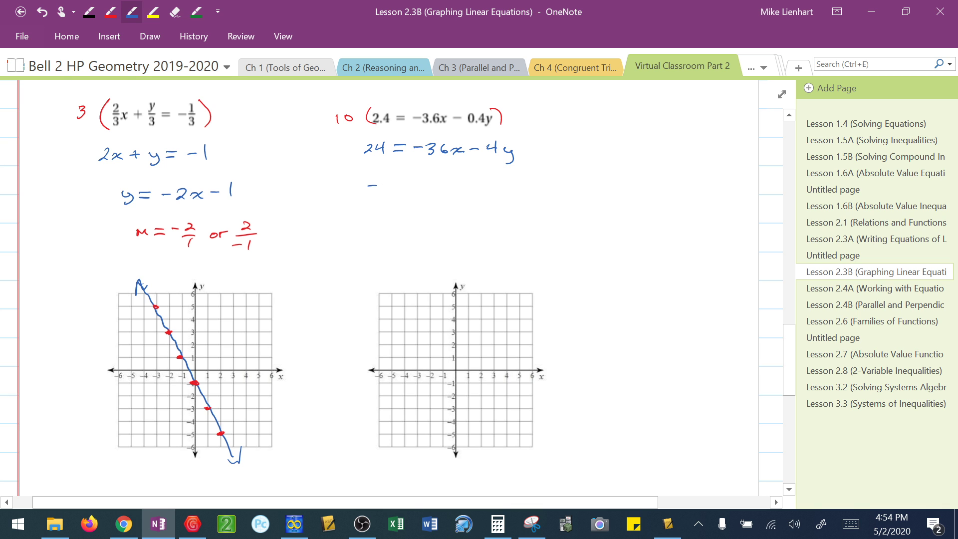
Write −4y = 36x + 24 on the next line
{"action": "left_click_drag", "start_coordinate": [383, 179], "coordinate": [391, 186]}
{"action": "mouse_move", "coordinate": [388, 178]}
{"action": "left_mouse_down"}
{"action": "mouse_move", "coordinate": [388, 191]}
{"action": "mouse_move", "coordinate": [405, 189]}
{"action": "mouse_move", "coordinate": [401, 198]}
{"action": "mouse_move", "coordinate": [429, 182]}
{"action": "left_mouse_up"}
{"action": "left_click_drag", "start_coordinate": [418, 186], "coordinate": [429, 186]}
{"action": "mouse_move", "coordinate": [441, 180]}
{"action": "left_mouse_down"}
{"action": "mouse_move", "coordinate": [441, 191]}
{"action": "mouse_move", "coordinate": [489, 185]}
{"action": "left_mouse_up"}
{"action": "left_click_drag", "start_coordinate": [490, 183], "coordinate": [530, 182]}
{"action": "left_click_drag", "start_coordinate": [532, 174], "coordinate": [533, 187]}
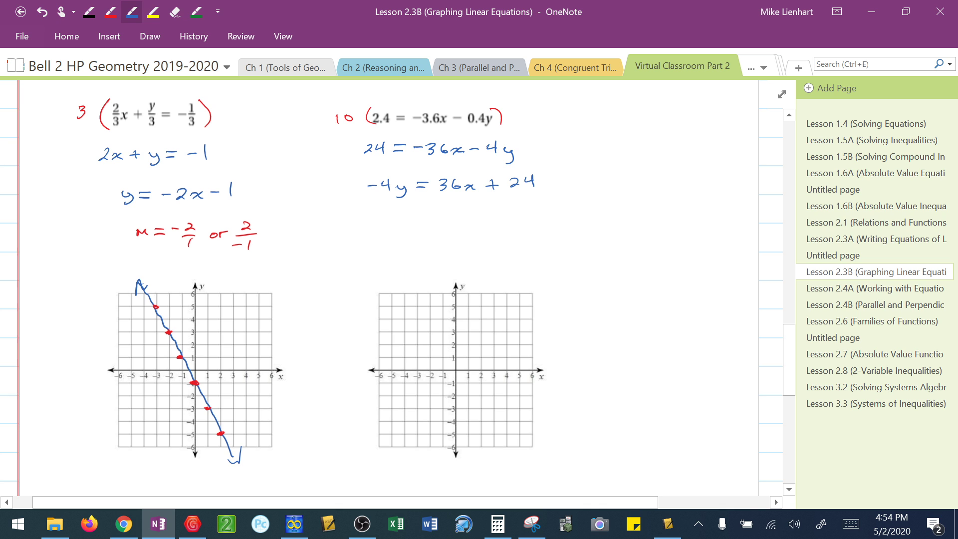
Write the final line y = −9x − 6 and box it
{"action": "mouse_move", "coordinate": [395, 222]}
{"action": "left_mouse_down"}
{"action": "mouse_move", "coordinate": [398, 235]}
{"action": "mouse_move", "coordinate": [427, 221]}
{"action": "left_mouse_up"}
{"action": "left_click_drag", "start_coordinate": [416, 226], "coordinate": [495, 222]}
{"action": "left_click_drag", "start_coordinate": [512, 214], "coordinate": [507, 221]}
{"action": "mouse_move", "coordinate": [423, 208]}
{"action": "left_mouse_down"}
{"action": "mouse_move", "coordinate": [378, 217]}
{"action": "mouse_move", "coordinate": [389, 246]}
{"action": "mouse_move", "coordinate": [515, 240]}
{"action": "mouse_move", "coordinate": [535, 216]}
{"action": "mouse_move", "coordinate": [419, 208]}
{"action": "left_mouse_up"}
In red ink, plot (0, -6) and (-1, 3) and write the slope as -9/1 or 9/-1
{"action": "scroll", "coordinate": [379, 279], "scroll_direction": "down", "scroll_amount": 1}
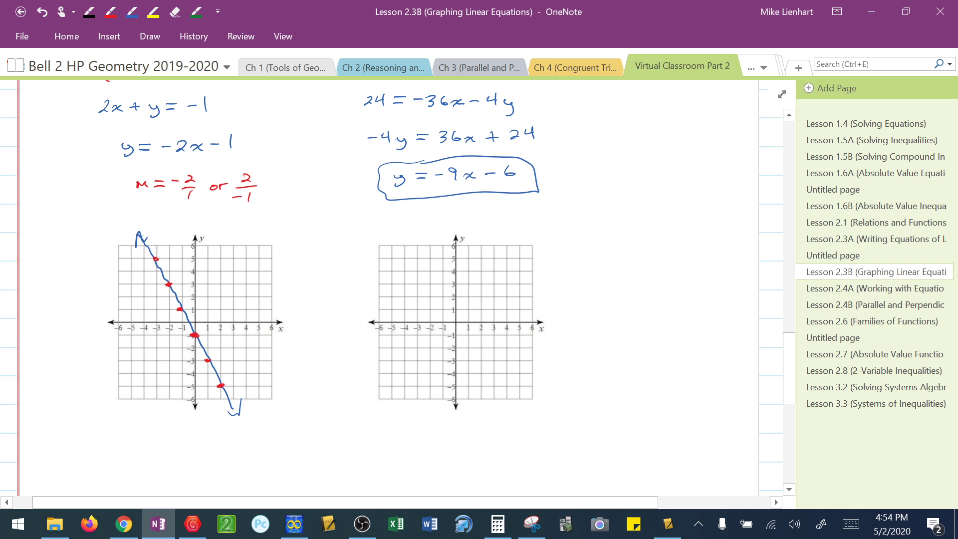
{"action": "left_click", "coordinate": [110, 12]}
{"action": "left_click_drag", "start_coordinate": [454, 399], "coordinate": [456, 400]}
{"action": "mouse_move", "coordinate": [613, 176]}
{"action": "left_mouse_down"}
{"action": "mouse_move", "coordinate": [606, 207]}
{"action": "mouse_move", "coordinate": [638, 193]}
{"action": "left_mouse_up"}
{"action": "left_click_drag", "start_coordinate": [643, 195], "coordinate": [684, 191]}
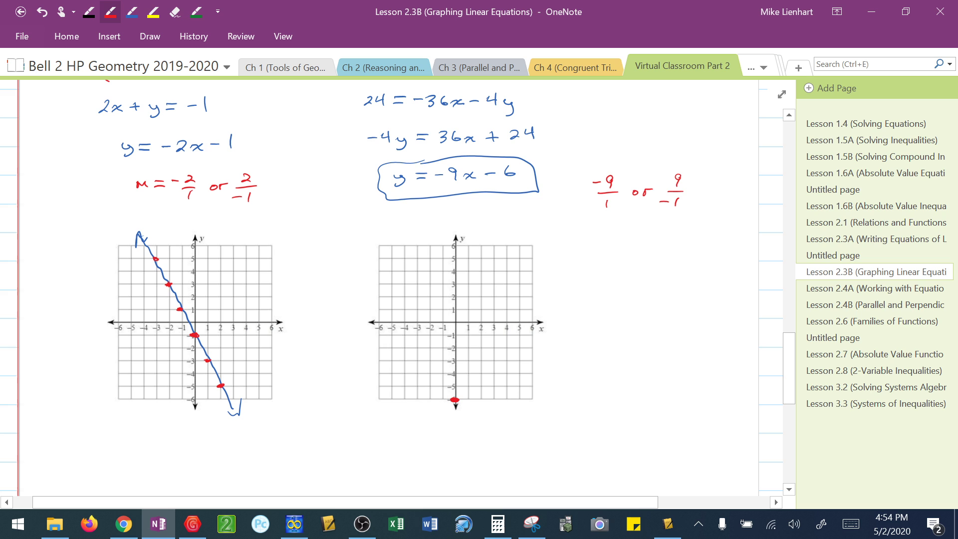
{"action": "left_click_drag", "start_coordinate": [439, 284], "coordinate": [442, 284]}
Draw the line y = -9x - 6 through both points in blue ink, with an arrowhead
{"action": "scroll", "coordinate": [379, 287], "scroll_direction": "right", "scroll_amount": 5}
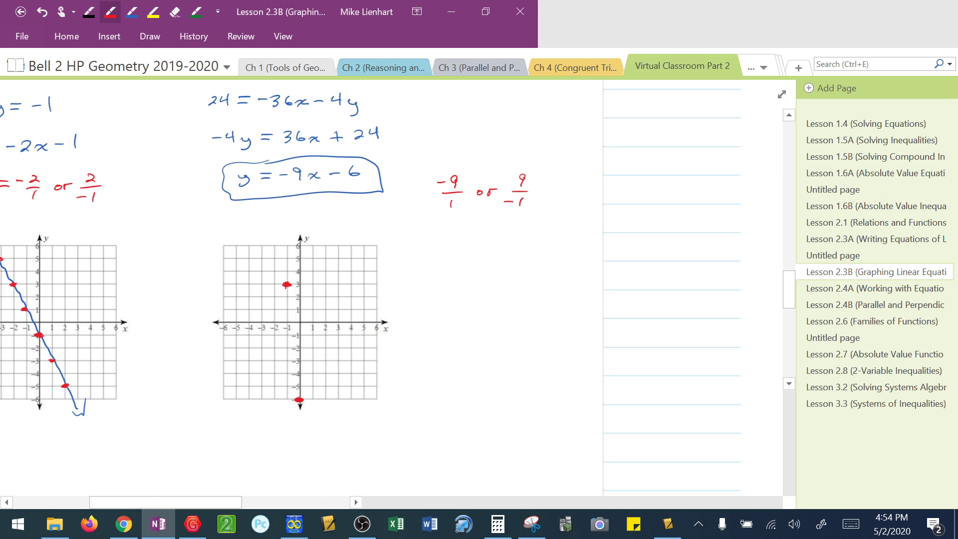
{"action": "left_click", "coordinate": [132, 11]}
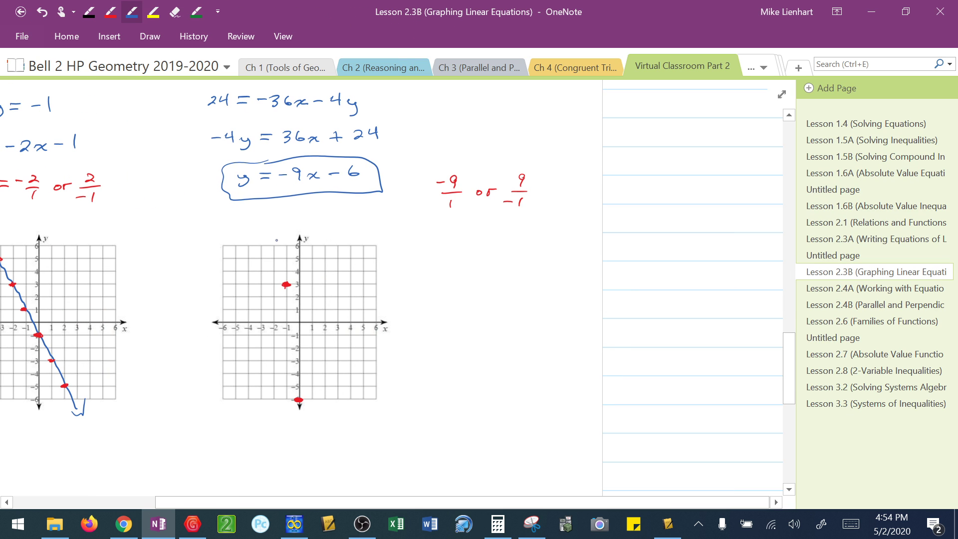
{"action": "left_click_drag", "start_coordinate": [277, 228], "coordinate": [309, 424]}
{"action": "left_click_drag", "start_coordinate": [273, 242], "coordinate": [287, 232]}
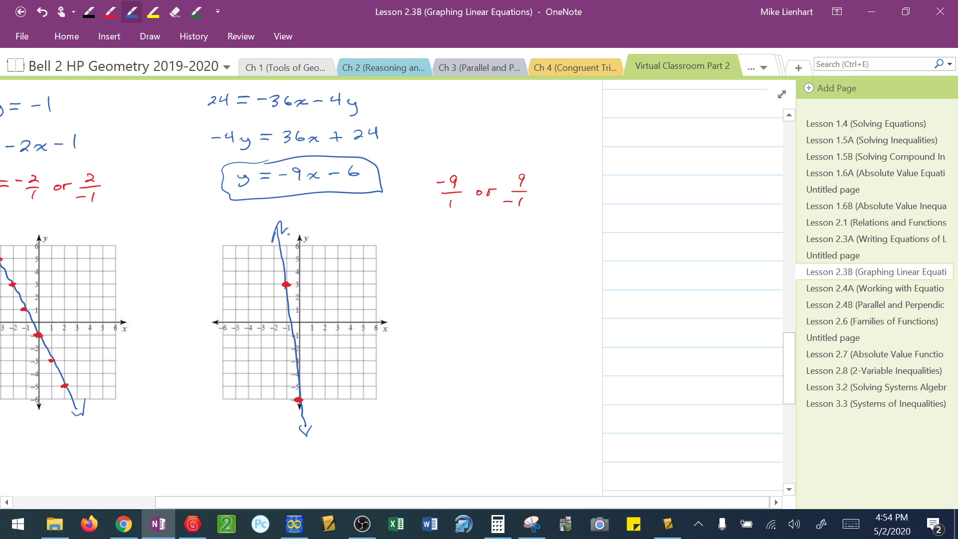
Scroll the lesson page back left and bring OBS Studio in front of it from the taskbar
{"action": "scroll", "coordinate": [391, 287], "scroll_direction": "left", "scroll_amount": 5}
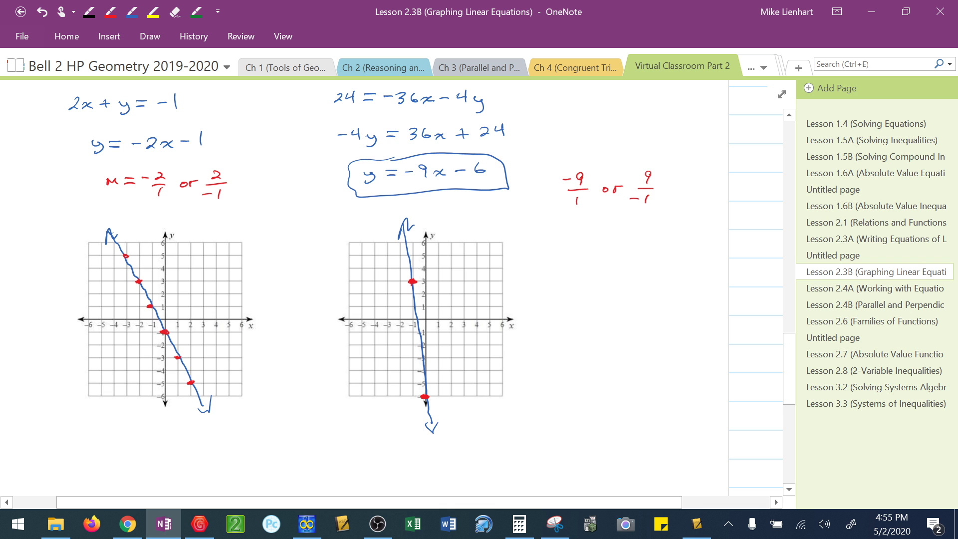
{"action": "left_click", "coordinate": [378, 523]}
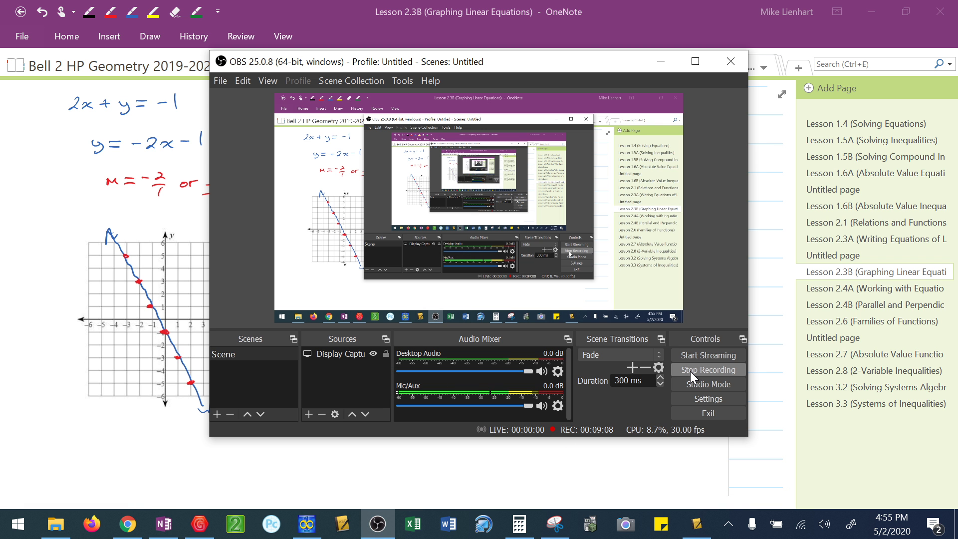